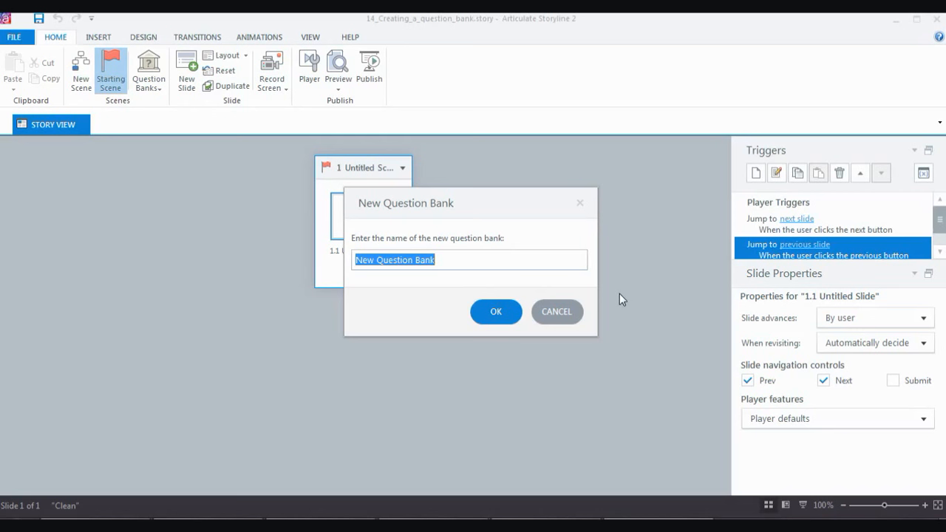
Create a new question bank named Bank-1_Animals
text(Ban)
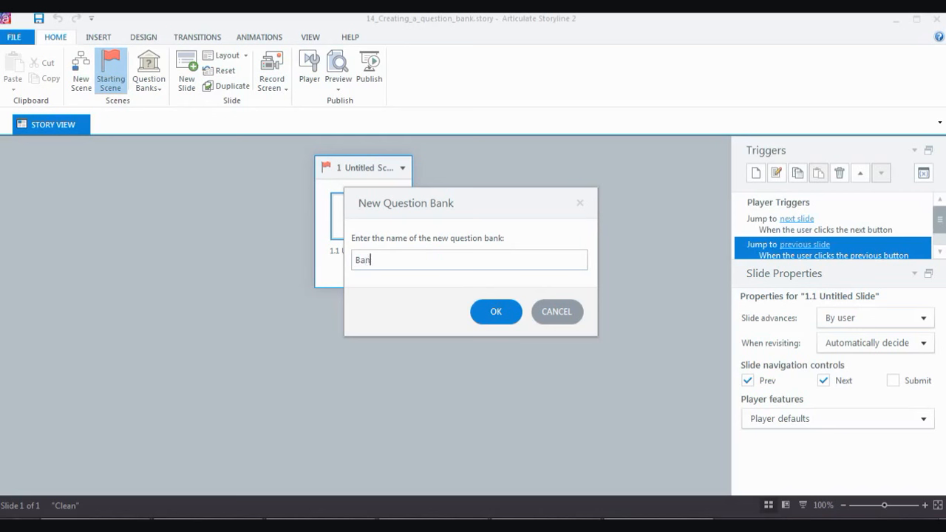
text(k-1_Animals)
click(490, 303)
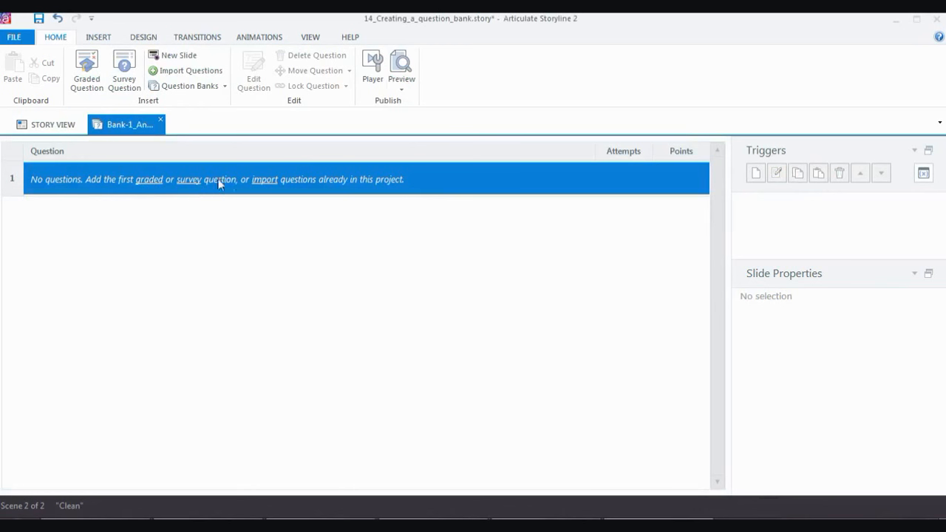
Add a graded True/False question reading "Lion is a domestic animal." and mark False as the correct choice
click(144, 181)
click(351, 171)
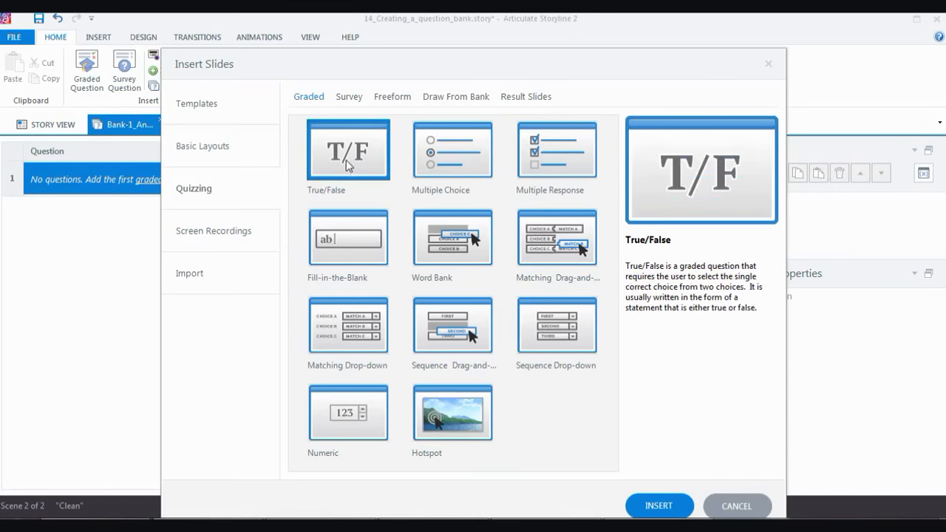
click(657, 506)
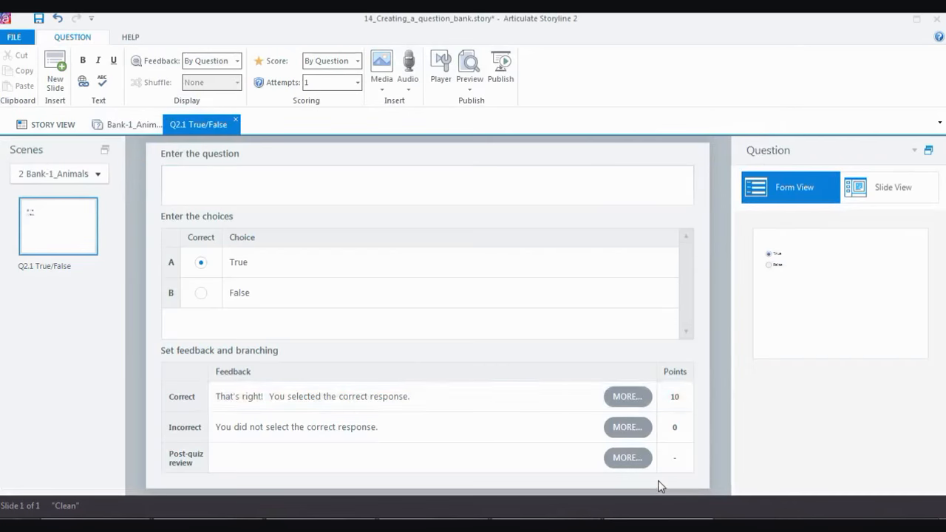
text(Lion is a )
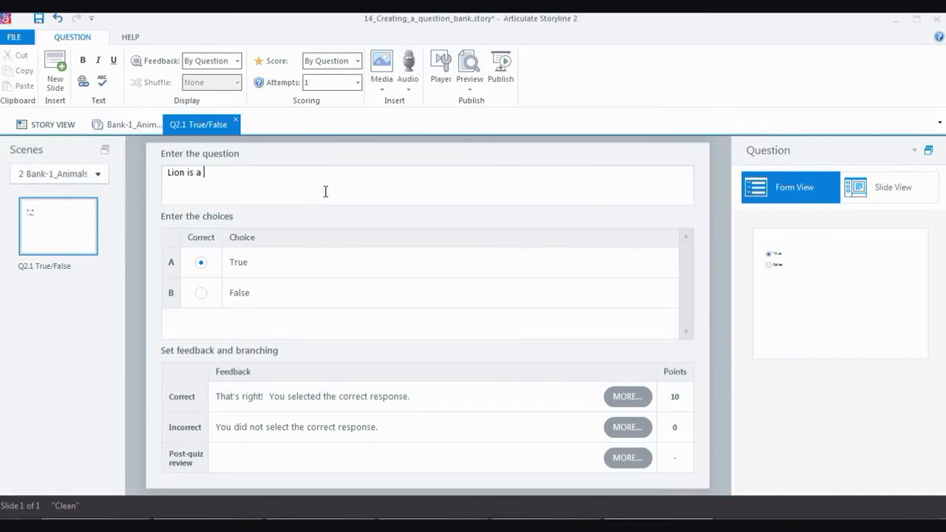
text(domestic animal.)
click(201, 294)
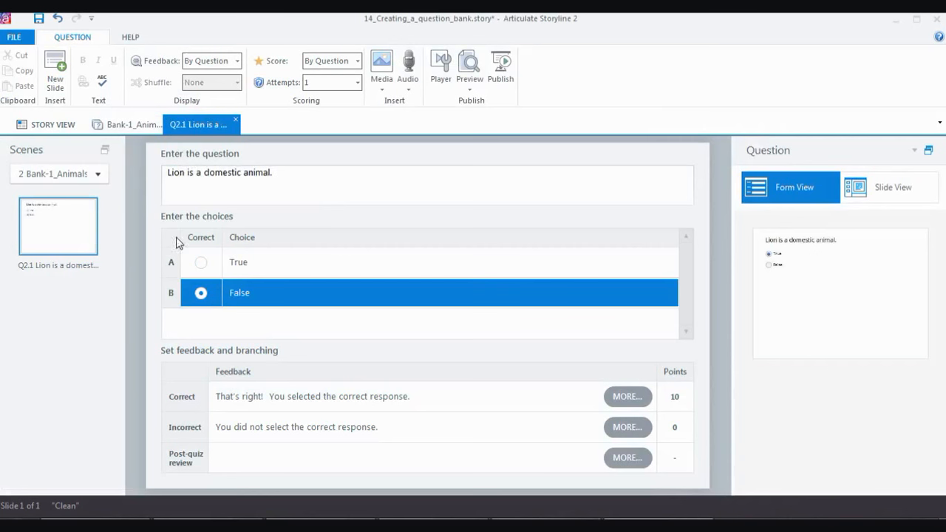
Add a graded Multiple Choice question to the animals bank reading "Which of the animals are wild?"
click(59, 68)
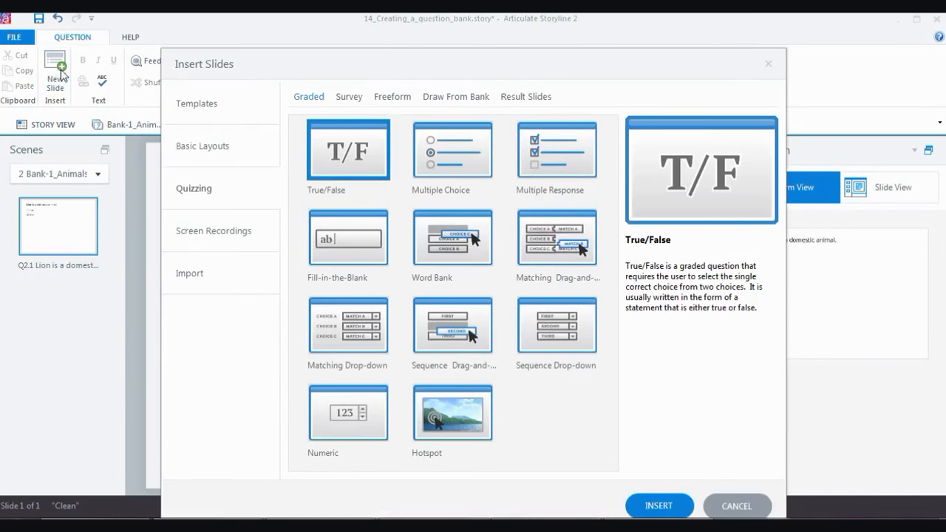
click(460, 163)
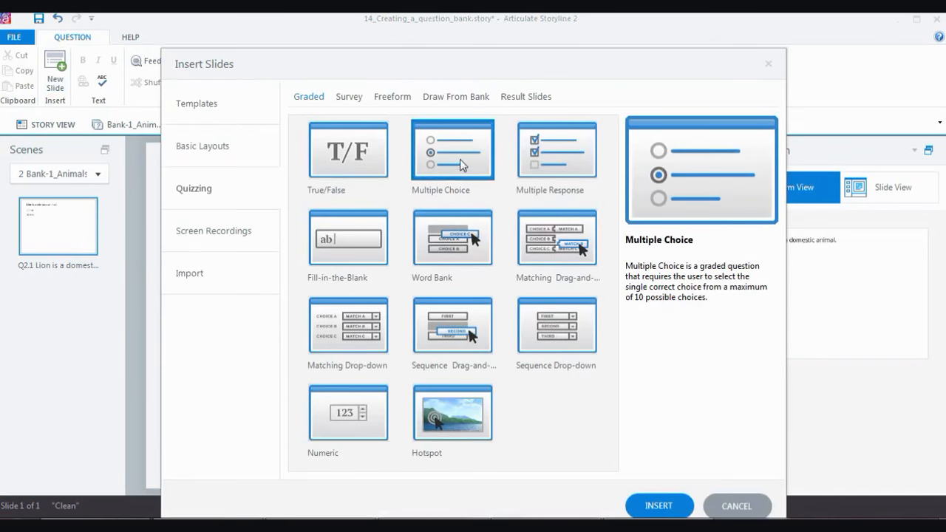
click(662, 506)
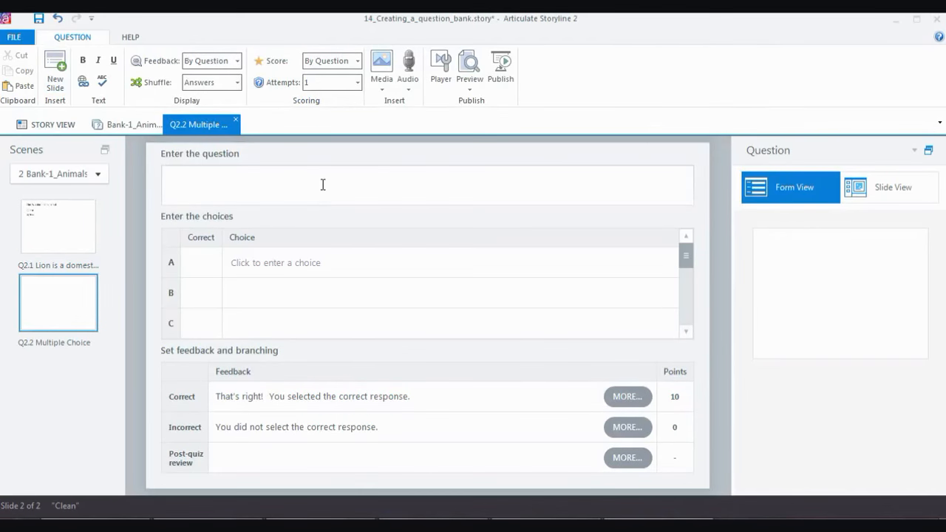
text(Which of the)
text(animals are)
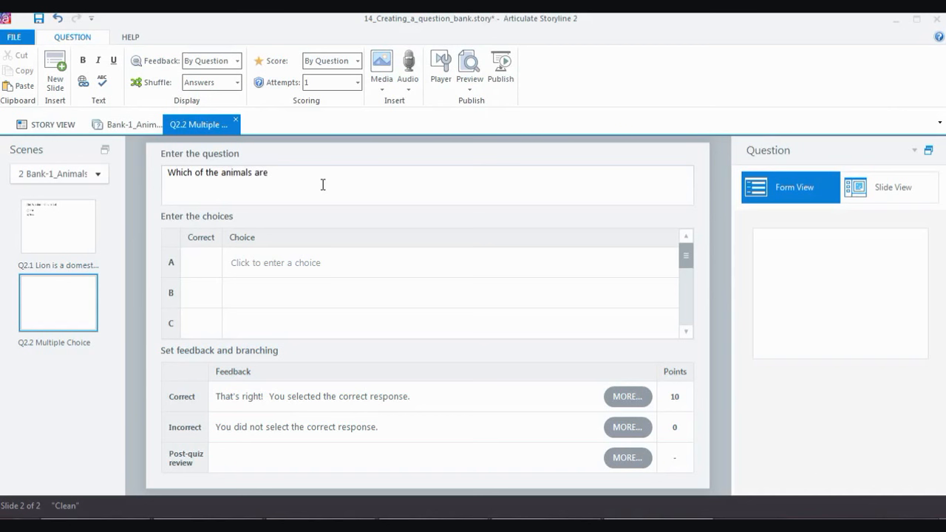
text( wild)
key(BackSpace)
text(?)
Enter the choices Lion, Cat, Dog and Rabbit for the wild animals question and mark Lion as correct
click(292, 265)
text(Lion)
click(298, 297)
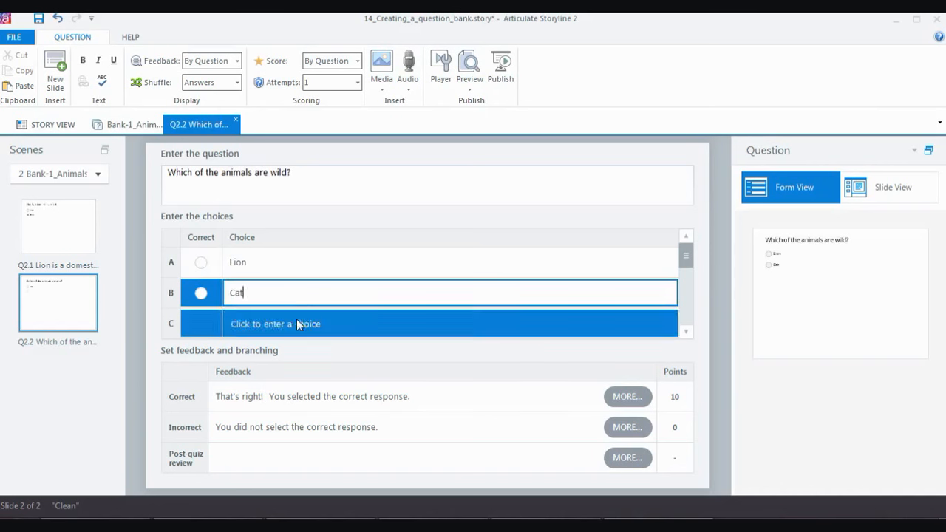
click(297, 320)
text(Do)
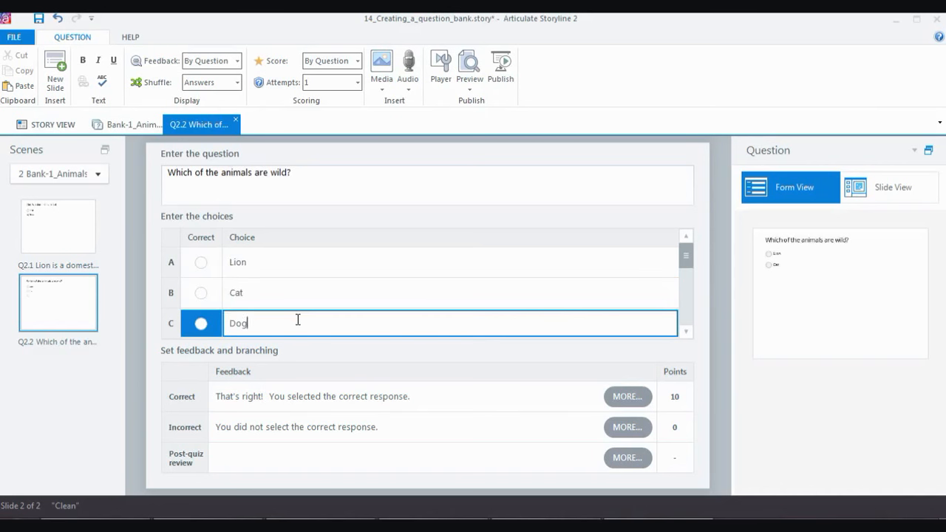
text(g)
click(686, 332)
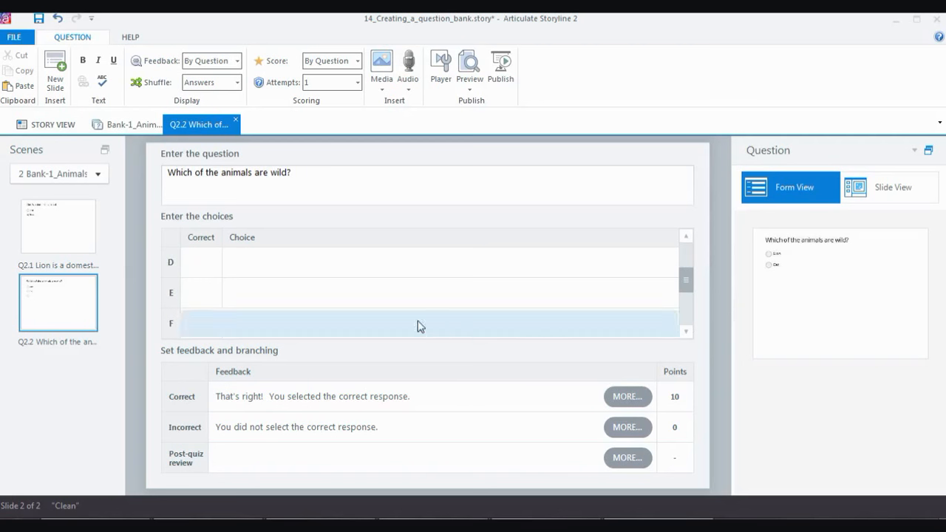
click(277, 325)
text(Rabbit)
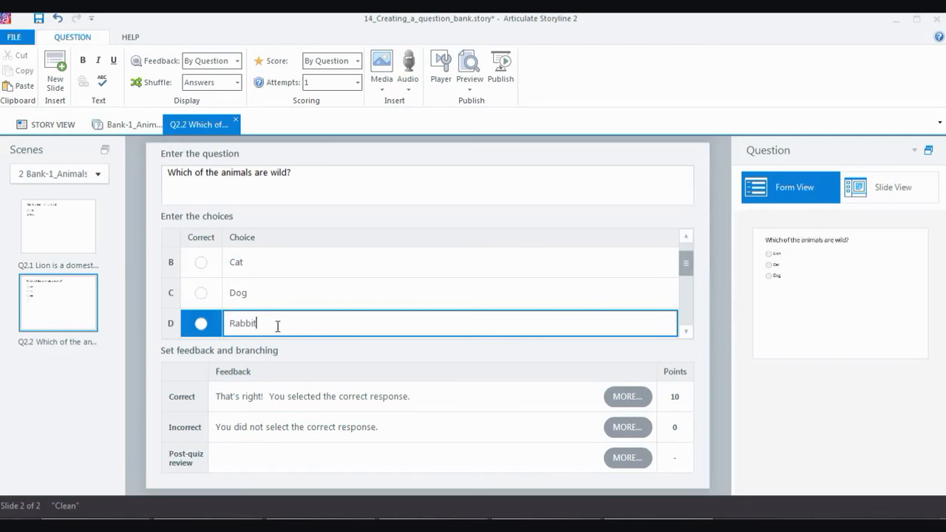
scroll(281, 296, up, 1)
click(201, 263)
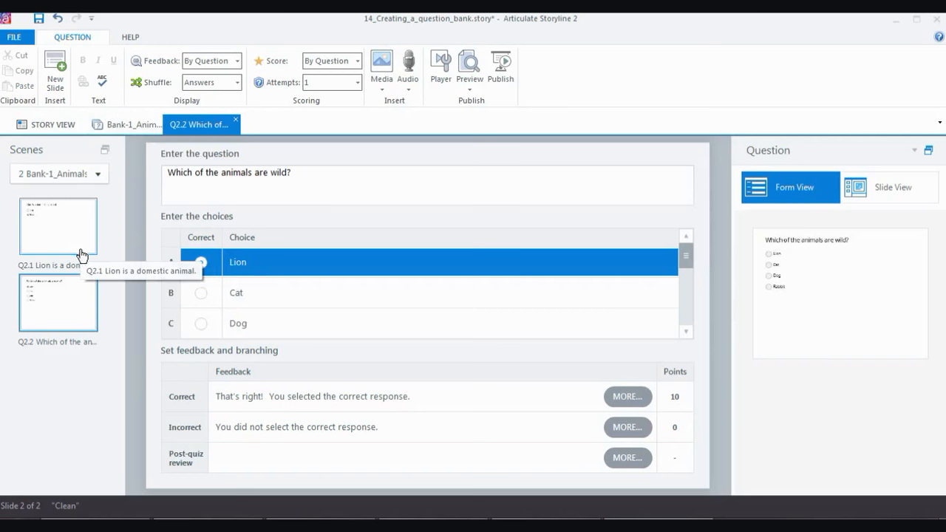
Return to the story overview and create a second question bank named Bank-2_Plants
click(52, 124)
click(149, 74)
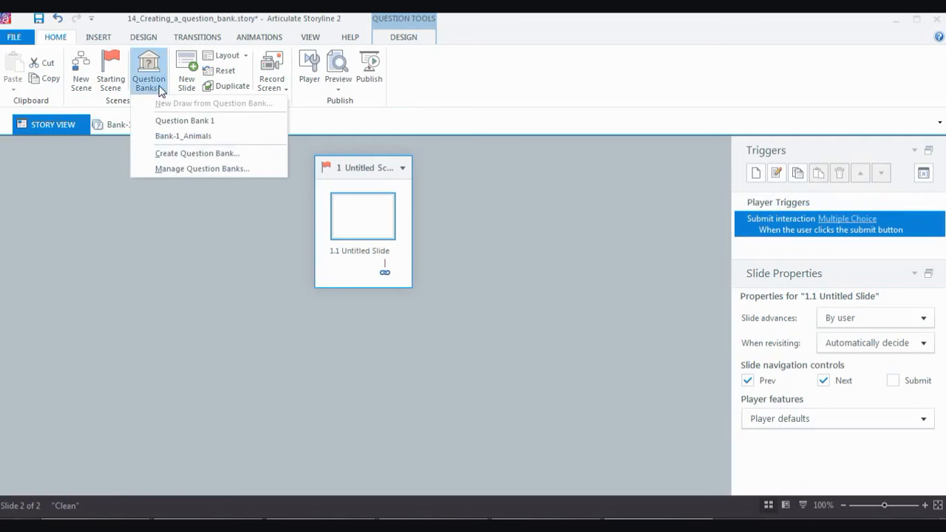
click(171, 154)
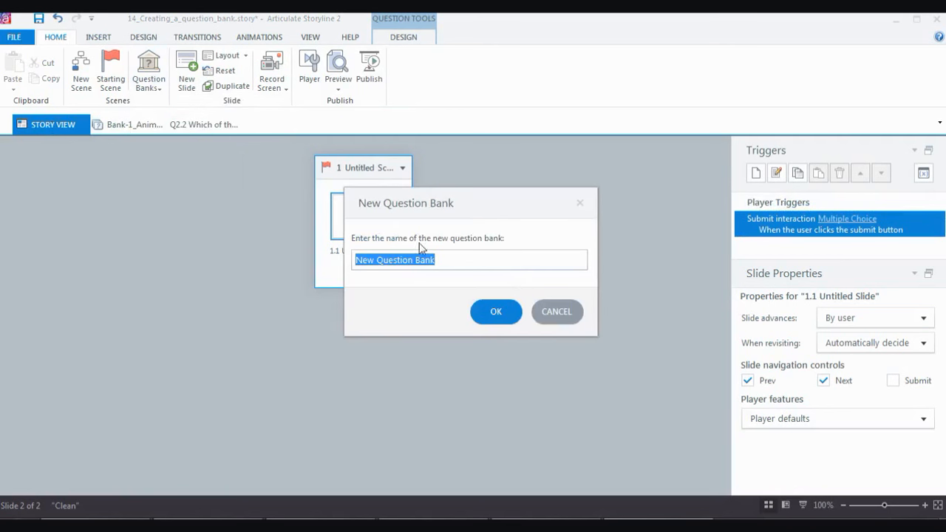
text(Bank-2_Plants)
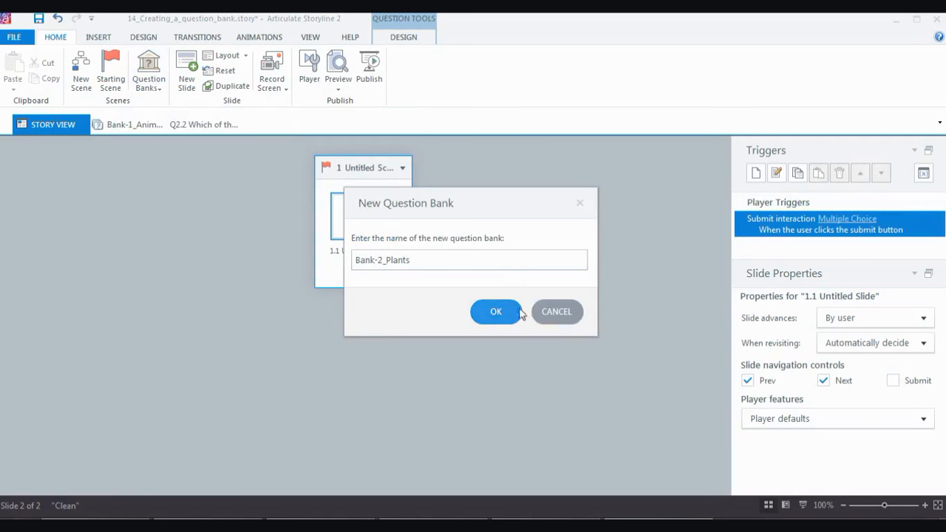
click(497, 312)
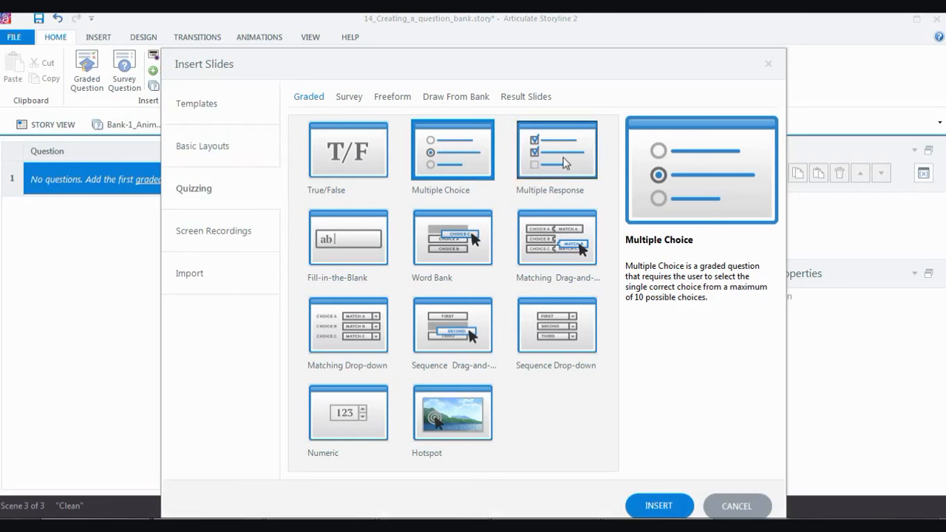
Add a graded Multiple Response question to the plants bank reading "How do plants help us?"
click(566, 164)
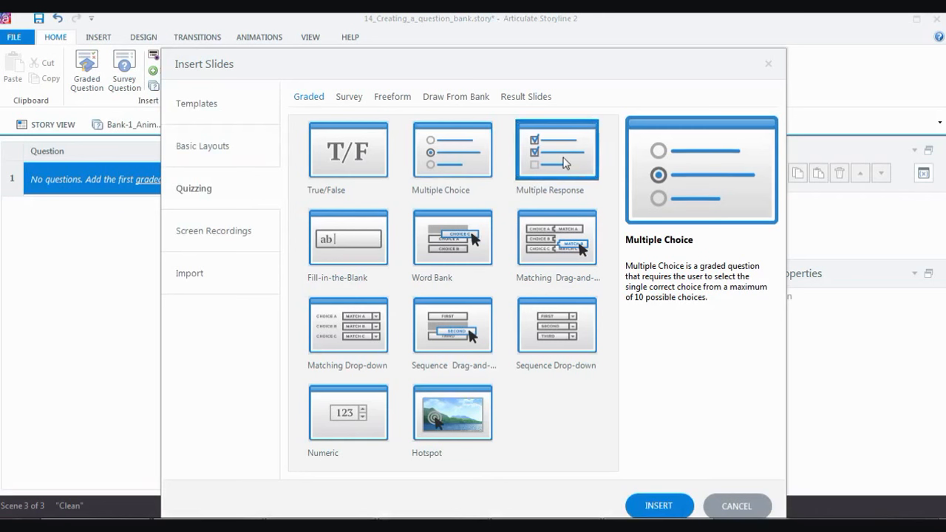
click(670, 504)
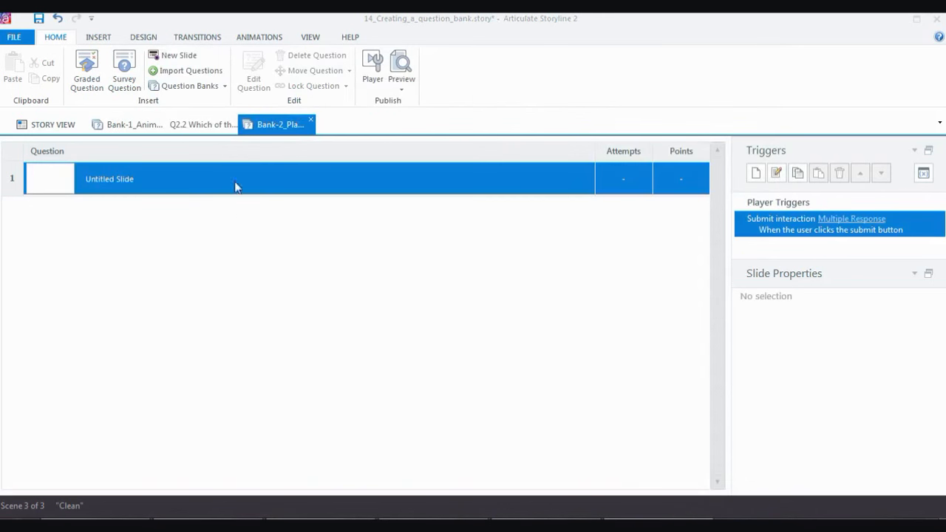
double_click(266, 188)
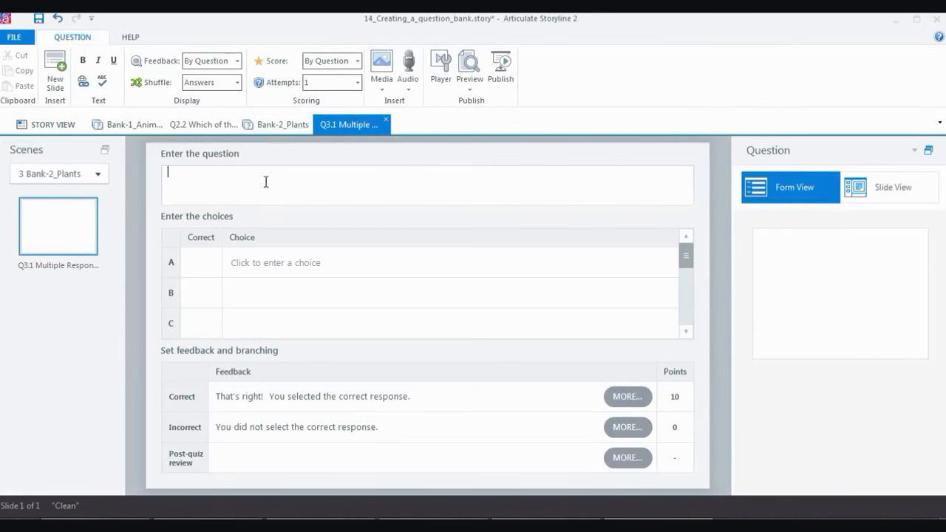
text(How do plants help us?)
Enter the plant question's choices: "Gives oxygen", "Medicine is made from it", "Shelter" and "Fruits"
click(281, 258)
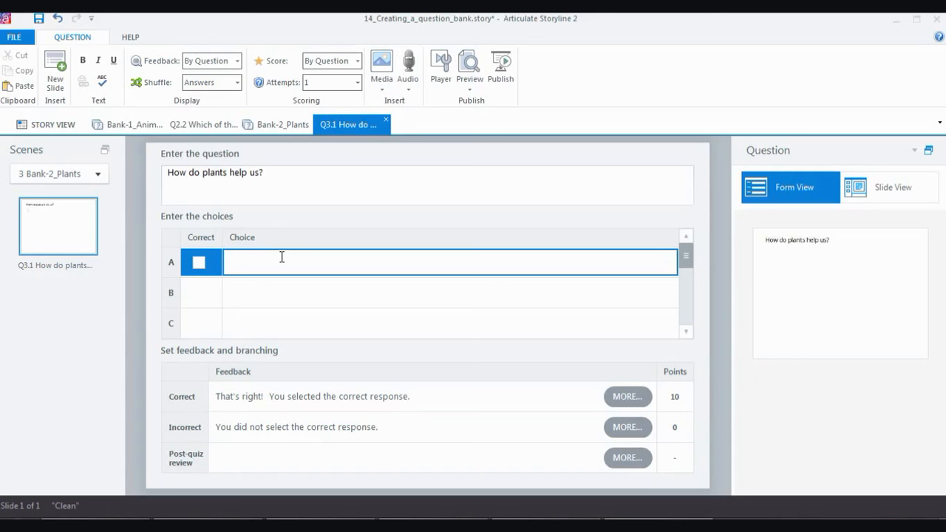
text(Gives Oxygen)
click(342, 297)
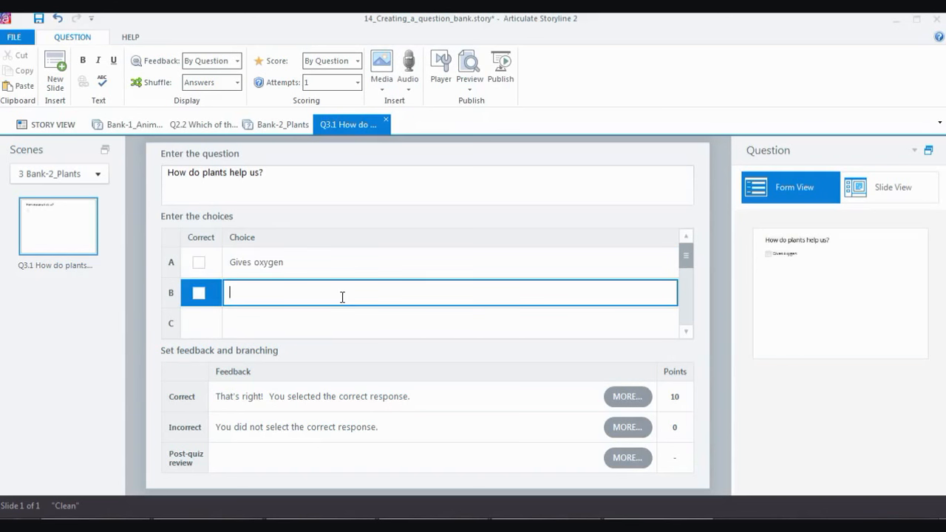
text(Medicine)
click(327, 311)
click(312, 292)
text(is made from it)
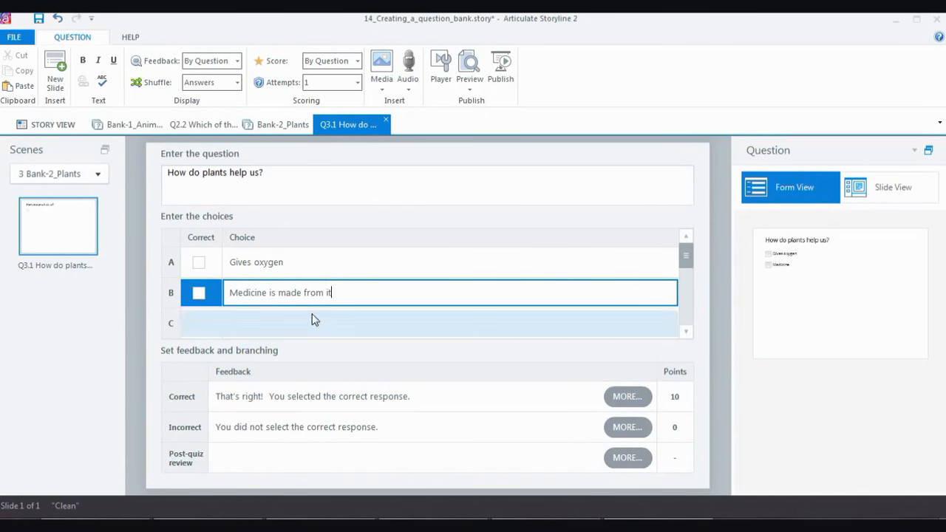
click(311, 313)
text(Shelter)
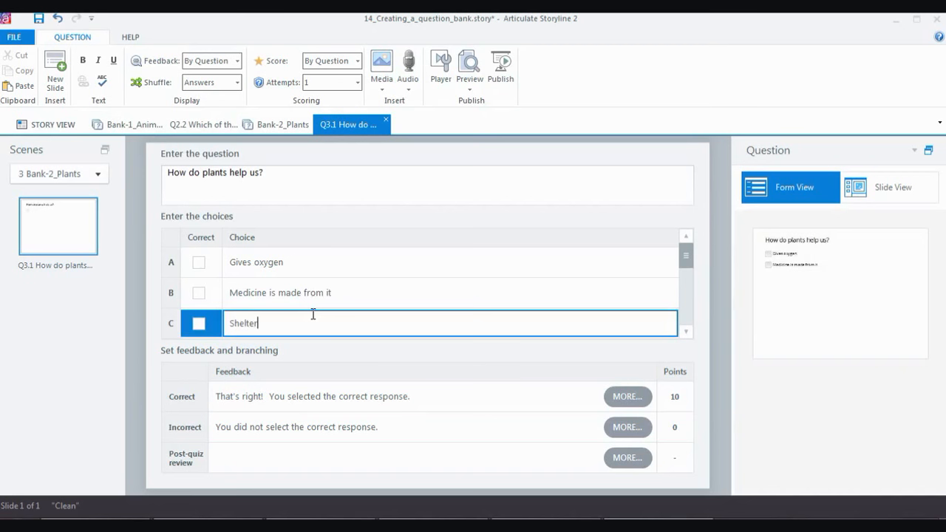
click(686, 333)
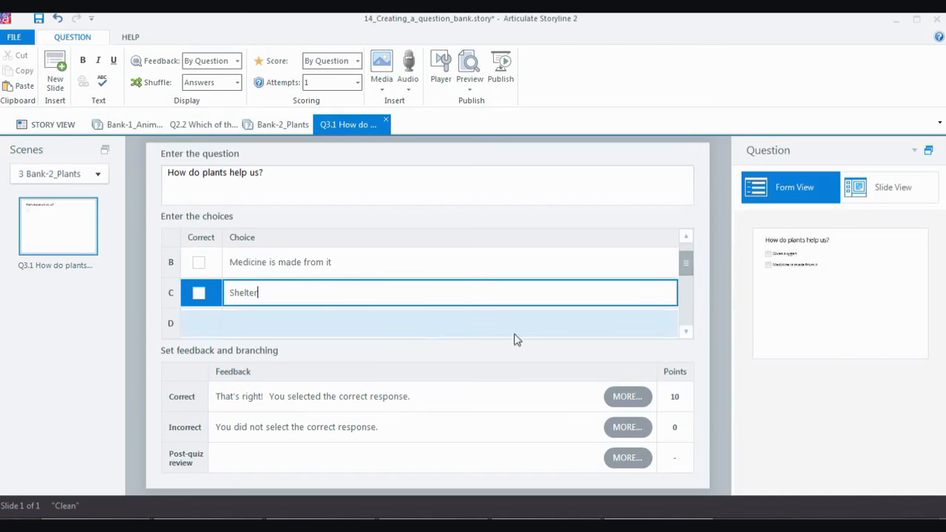
click(365, 325)
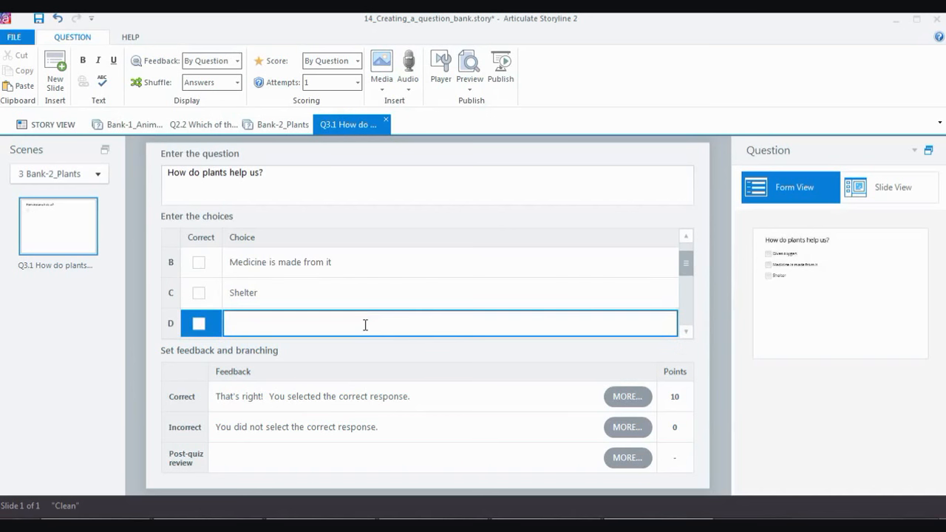
text(Fruits)
Mark all four choices of the plant benefits question as correct
click(198, 323)
click(199, 293)
click(198, 263)
scroll(200, 266, up, 1)
click(198, 262)
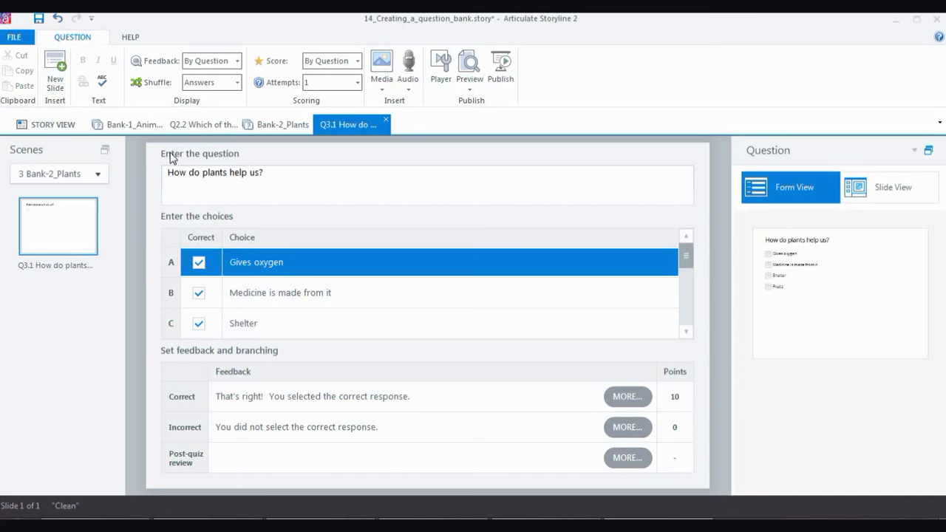
Add a graded True/False question to the plants bank reading "Rose plant is an example of flowering plant."
click(54, 81)
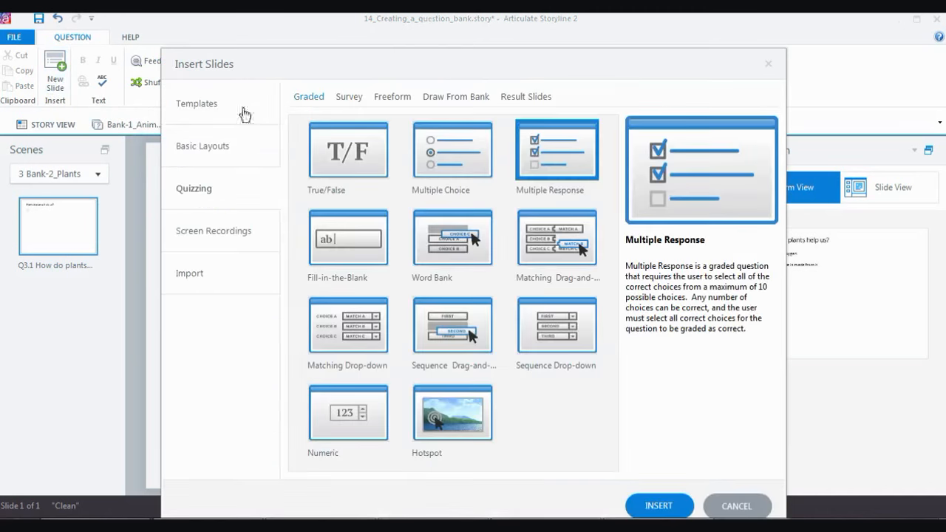
click(732, 505)
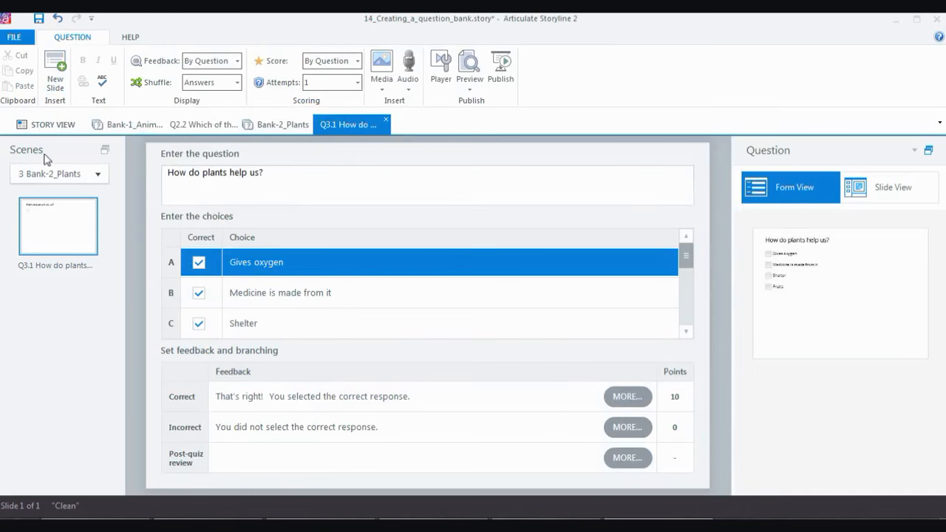
click(56, 85)
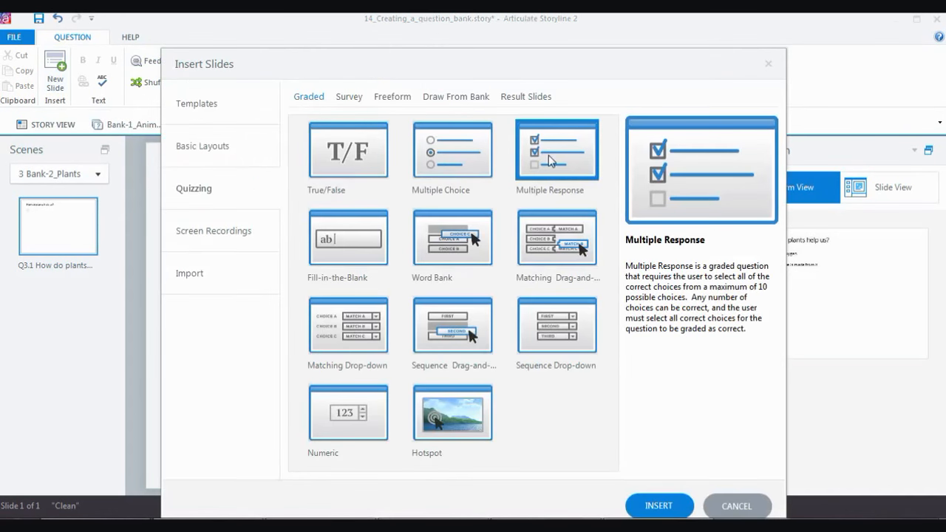
click(368, 153)
click(657, 505)
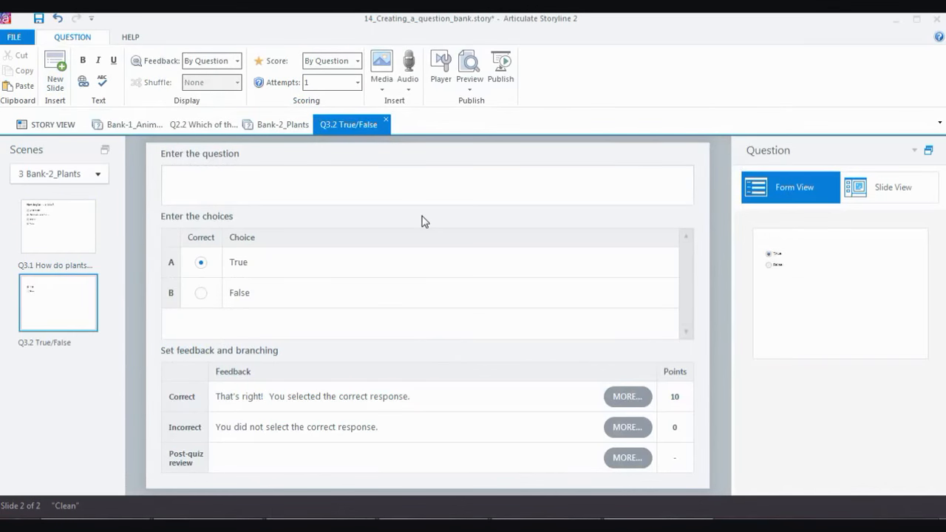
text(Rose plant is an exam)
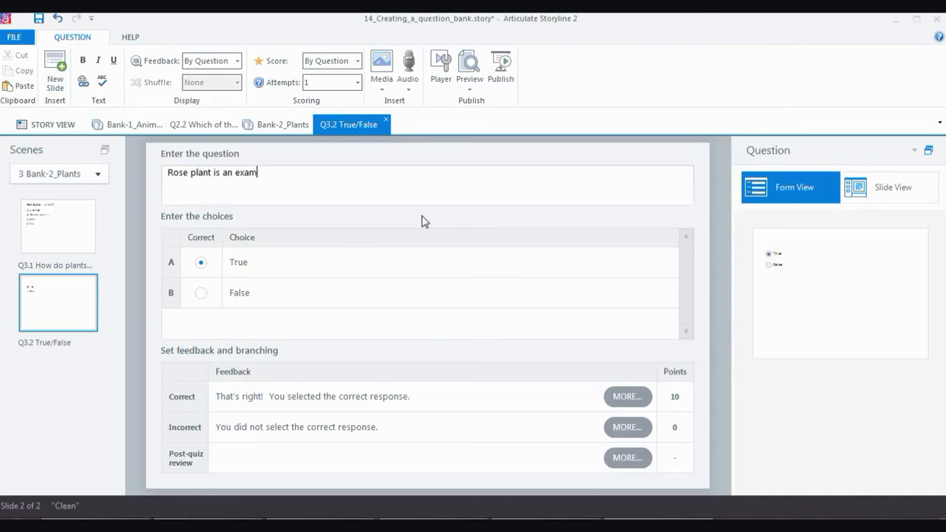
text(ple of flowering plant.)
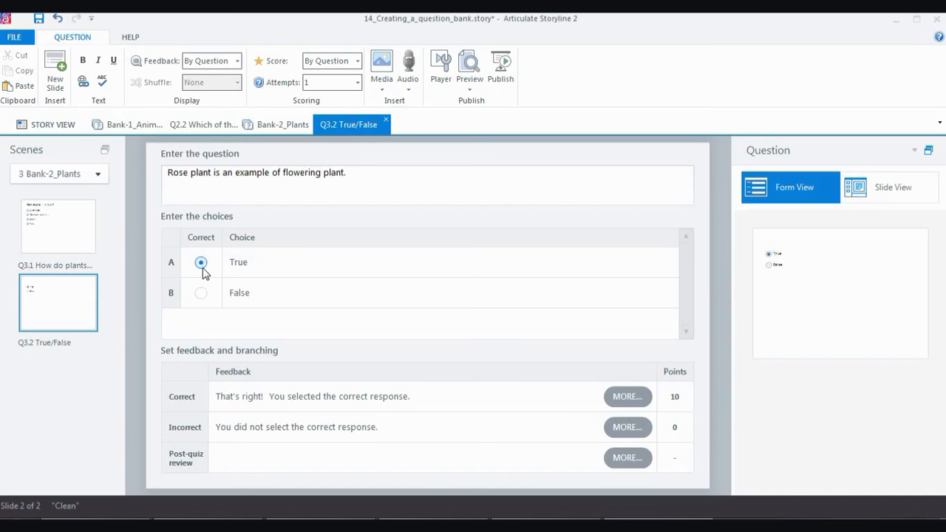
Review the questions entered in the Bank-1_Animals and Bank-2_Plants question banks
click(135, 122)
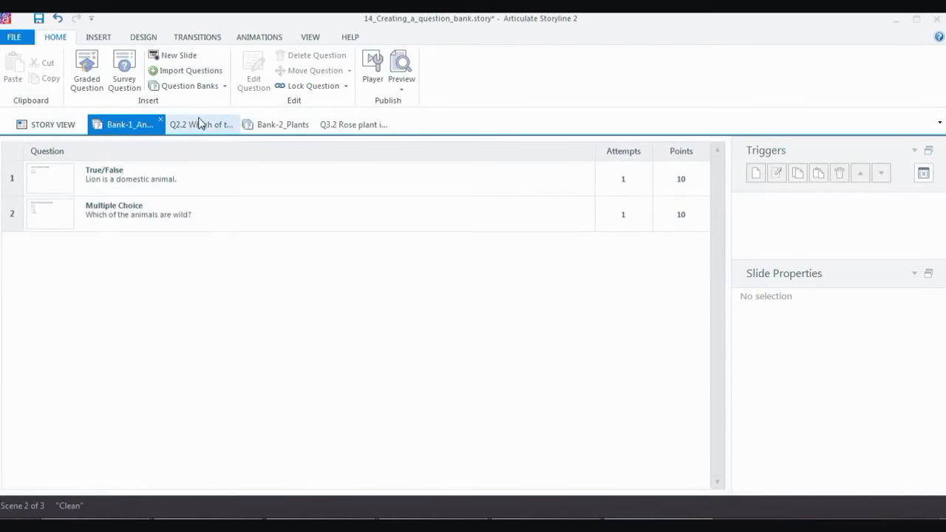
click(203, 126)
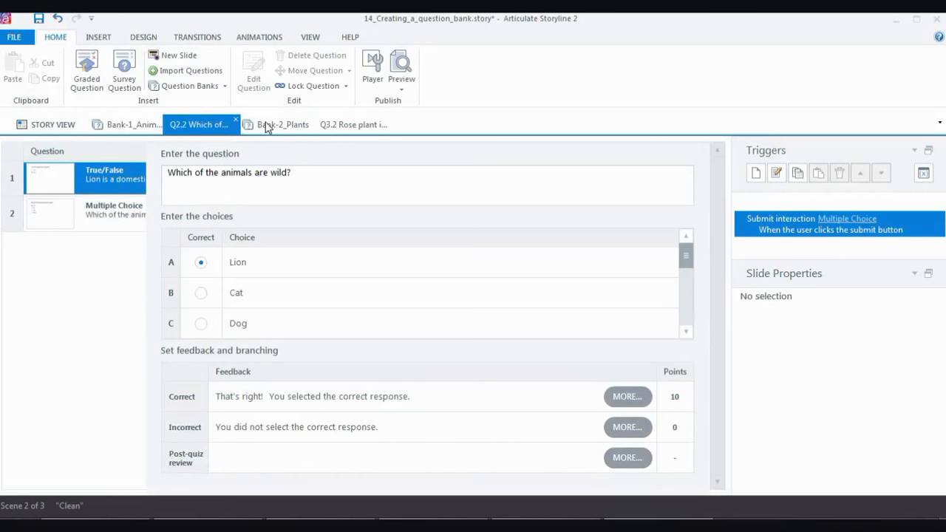
click(268, 126)
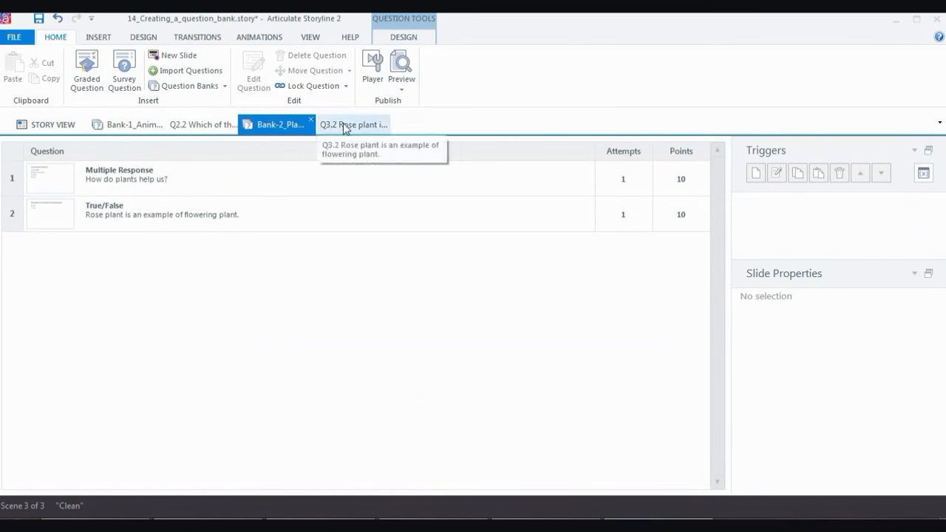
Insert a Draw From Bank slide into the story that randomly draws all questions from Bank-1_Animals
click(62, 128)
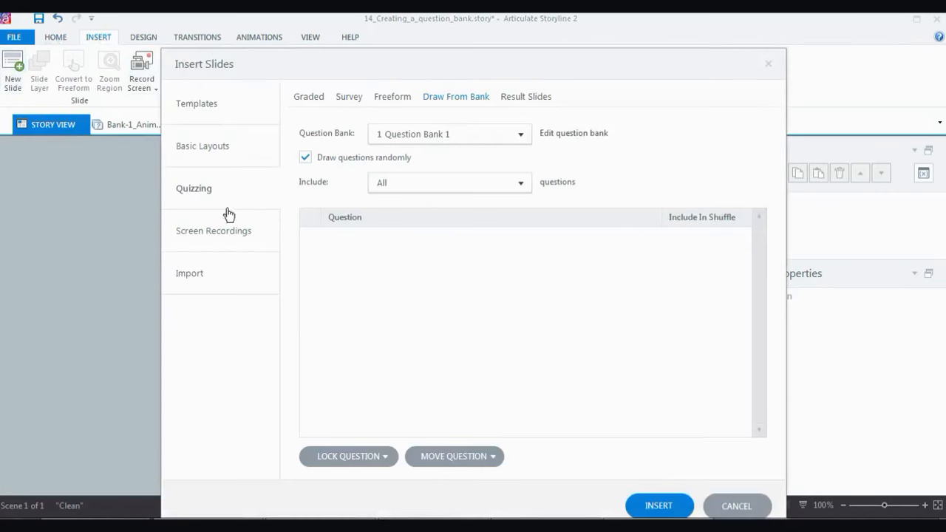
click(422, 136)
click(421, 170)
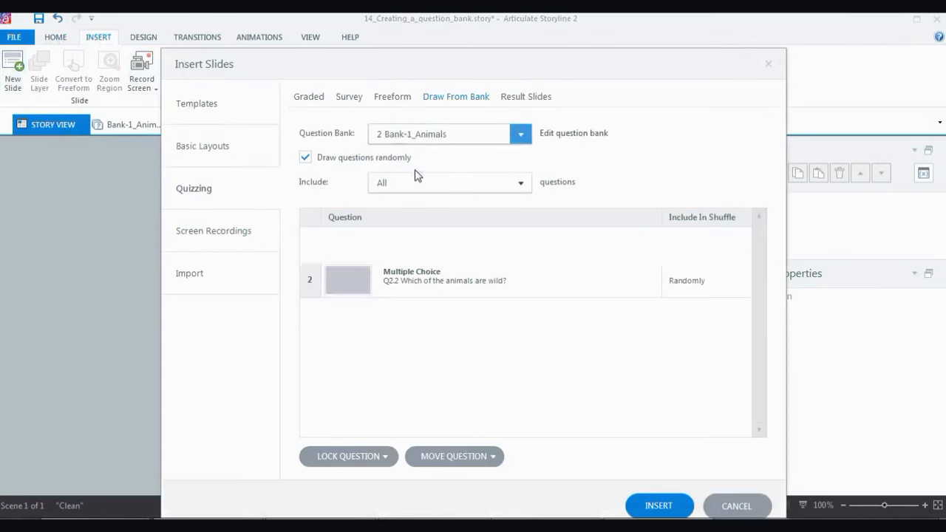
click(650, 507)
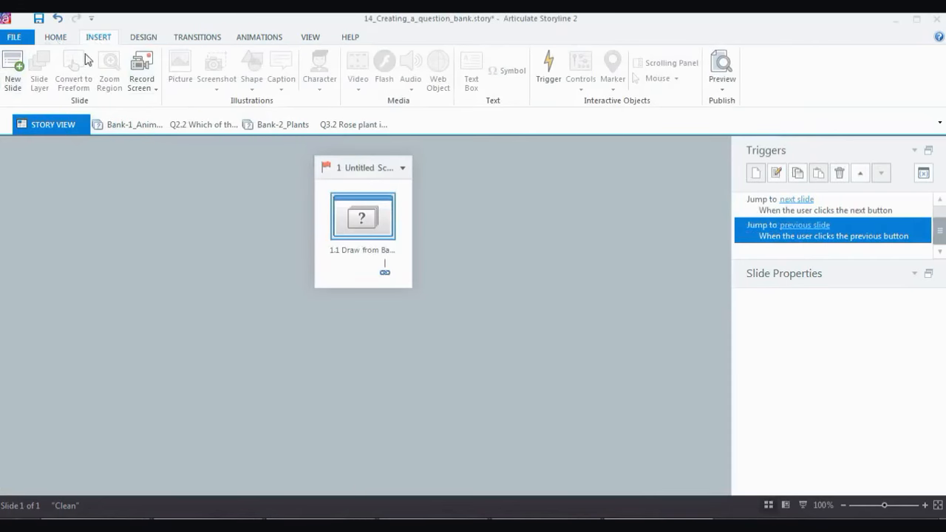
Insert a second Draw From Bank slide that randomly draws 1 question from Bank-2_Plants
click(14, 81)
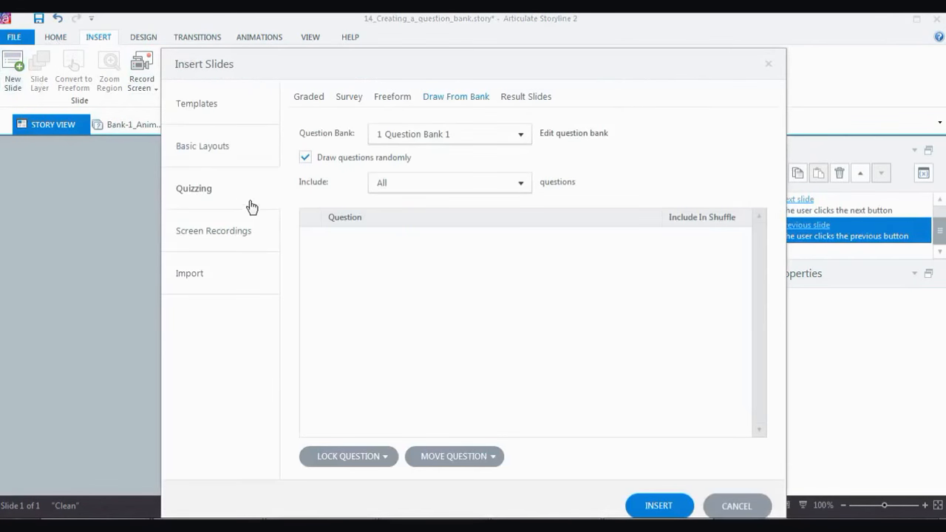
click(434, 133)
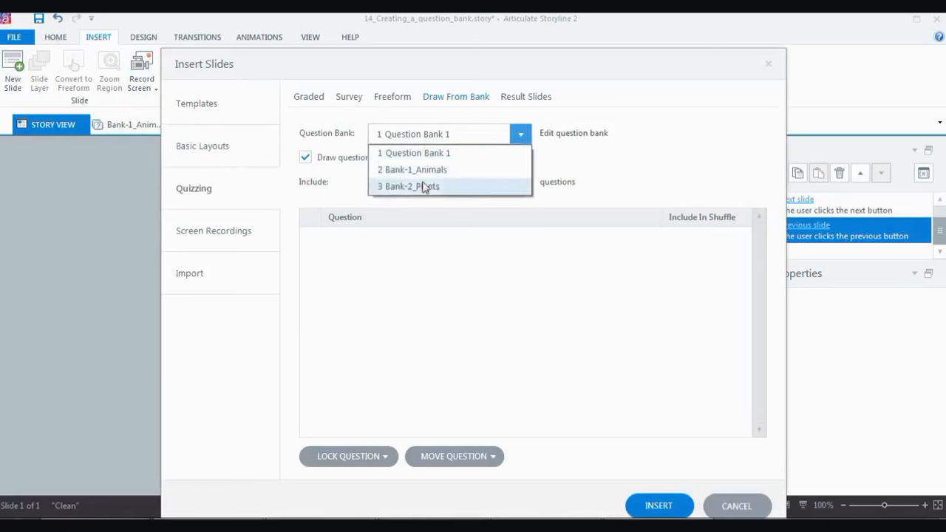
click(424, 186)
click(520, 183)
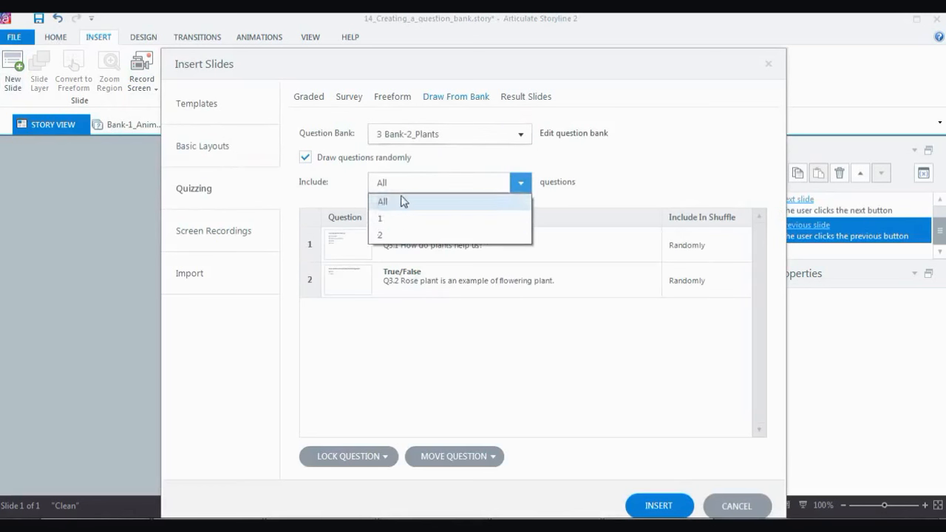
click(396, 219)
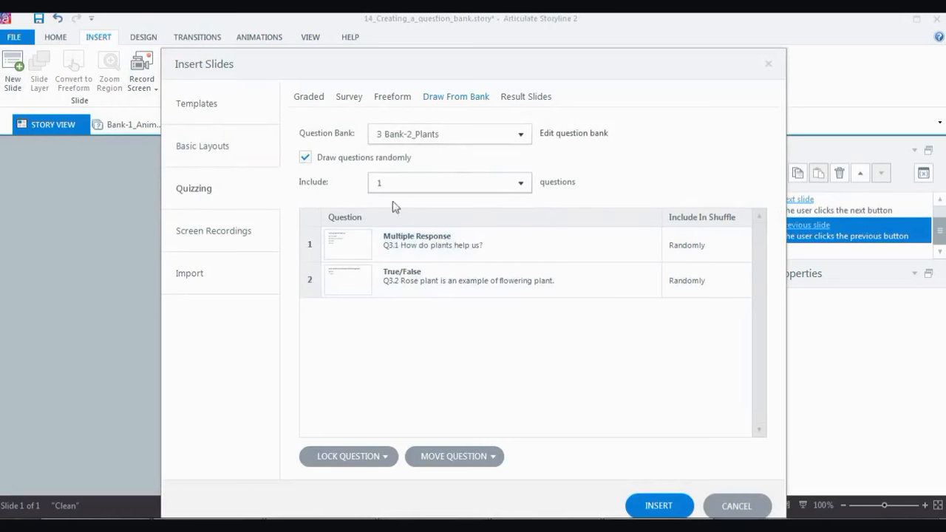
click(658, 506)
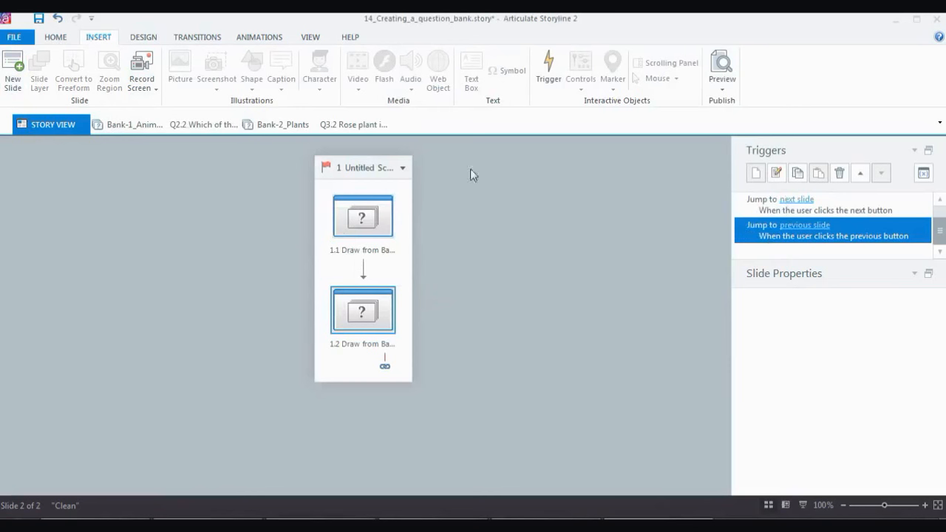
Preview the entire project and answer the wild animals question with "Lion"
click(721, 87)
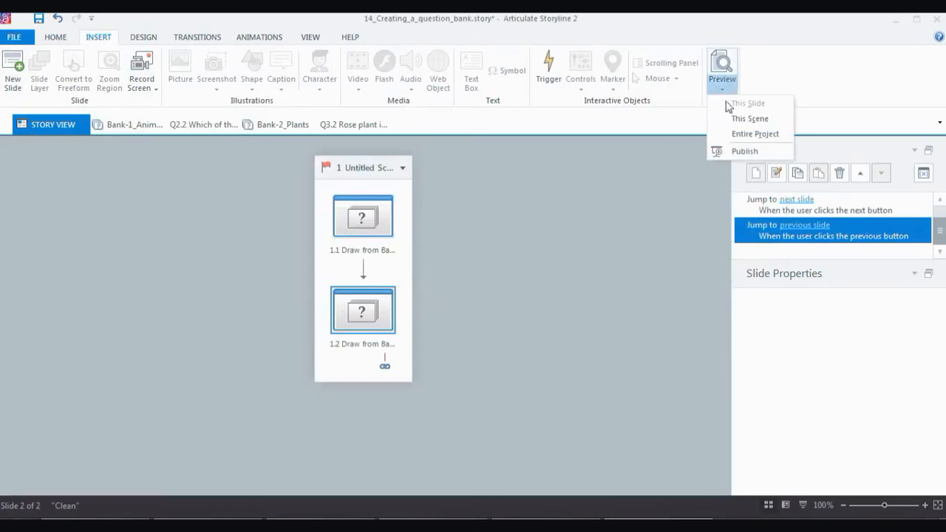
click(744, 136)
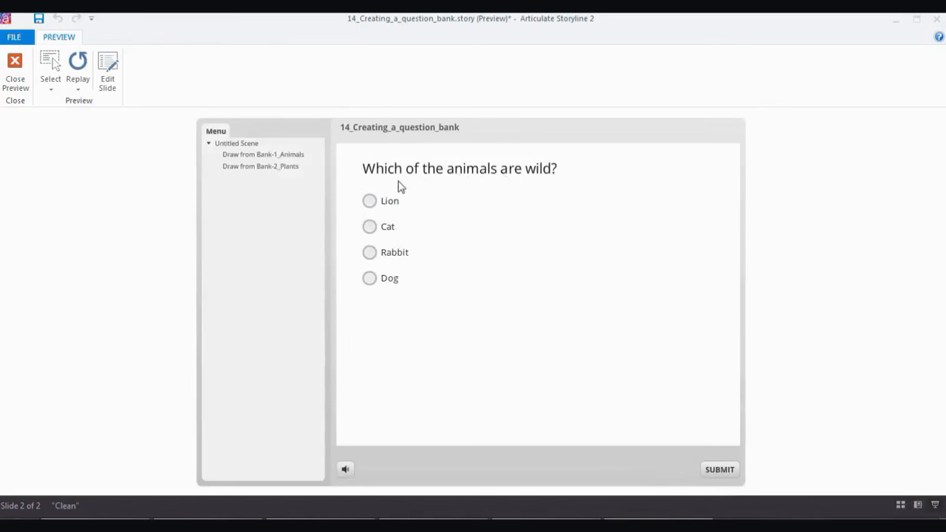
click(388, 200)
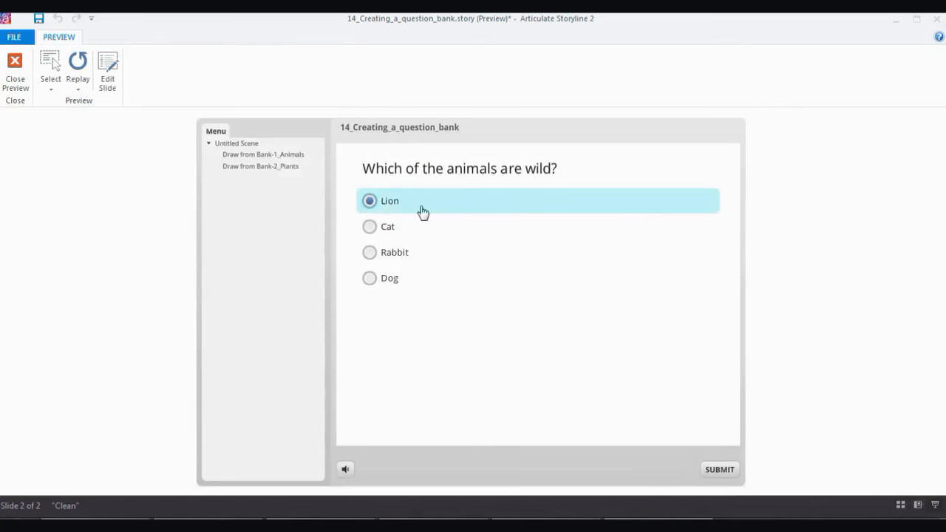
click(724, 472)
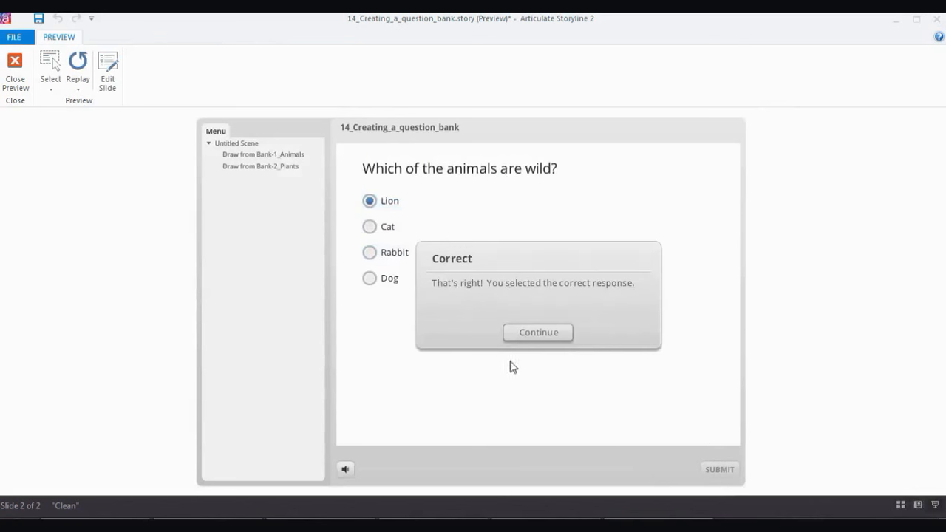
click(535, 330)
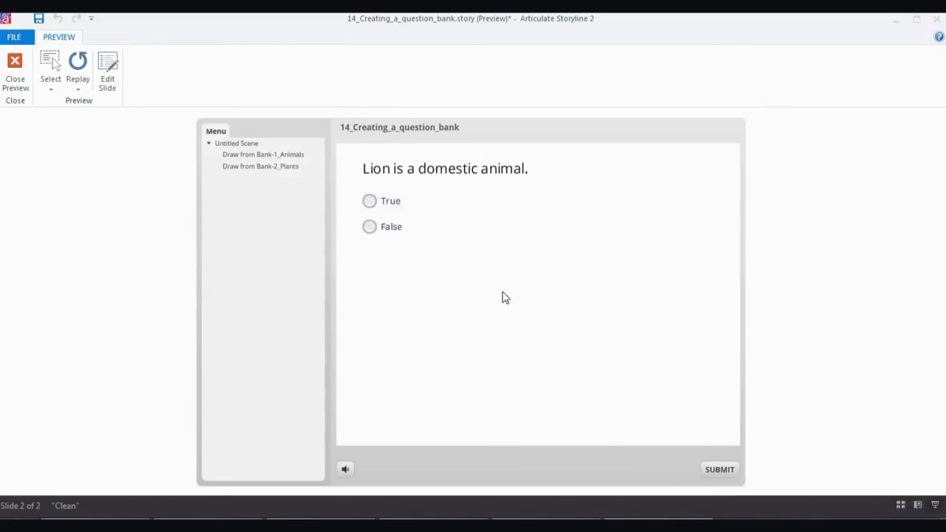
Submit False as the answer to "Lion is a domestic animal." and continue the previewed quiz
click(414, 207)
click(387, 232)
click(725, 473)
click(559, 334)
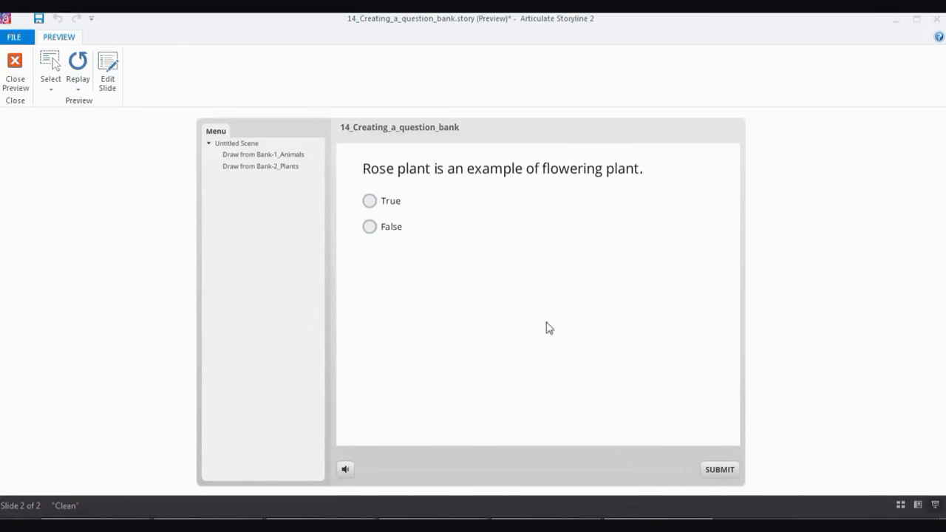
Submit True as the answer to the rose plant statement and close the preview
click(416, 209)
click(721, 470)
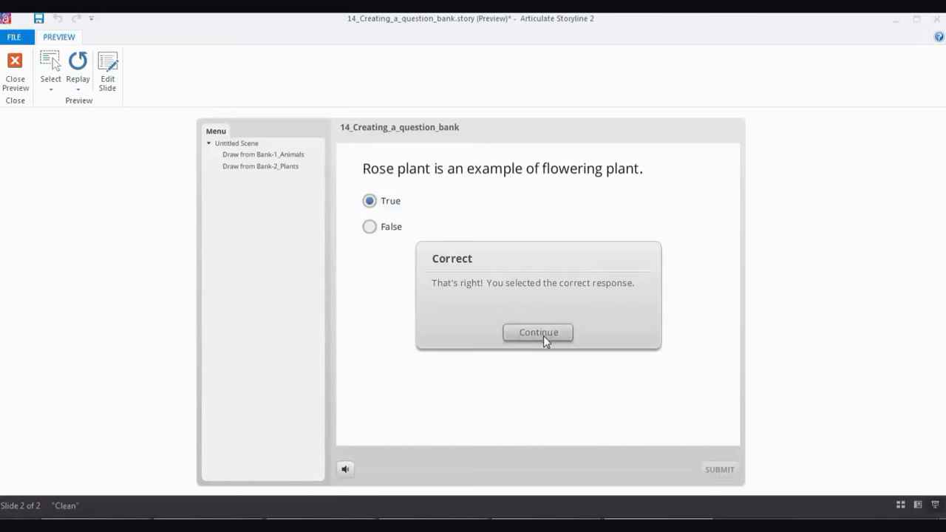
click(545, 336)
click(10, 82)
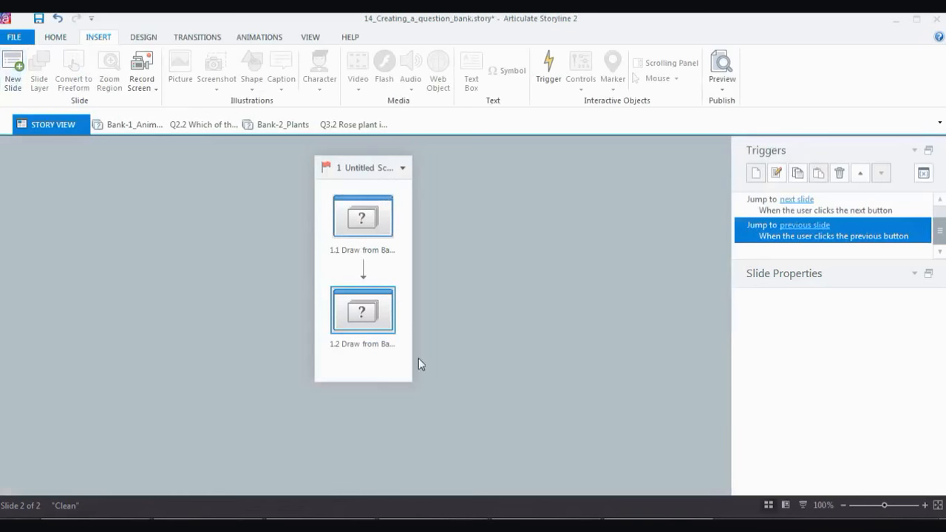
Insert a Graded Result Slide that calculates results for both question bank draws with a passing score of 80%
click(13, 67)
click(521, 98)
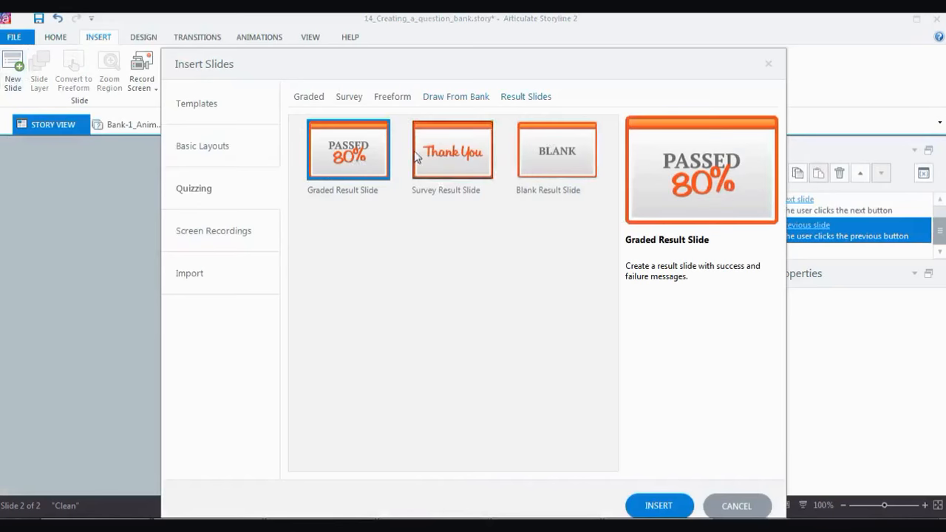
click(655, 505)
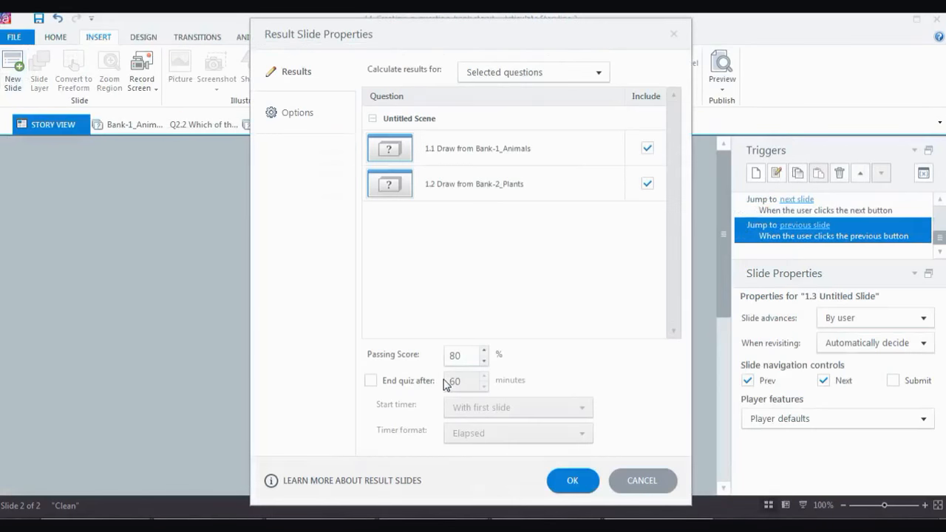
click(569, 481)
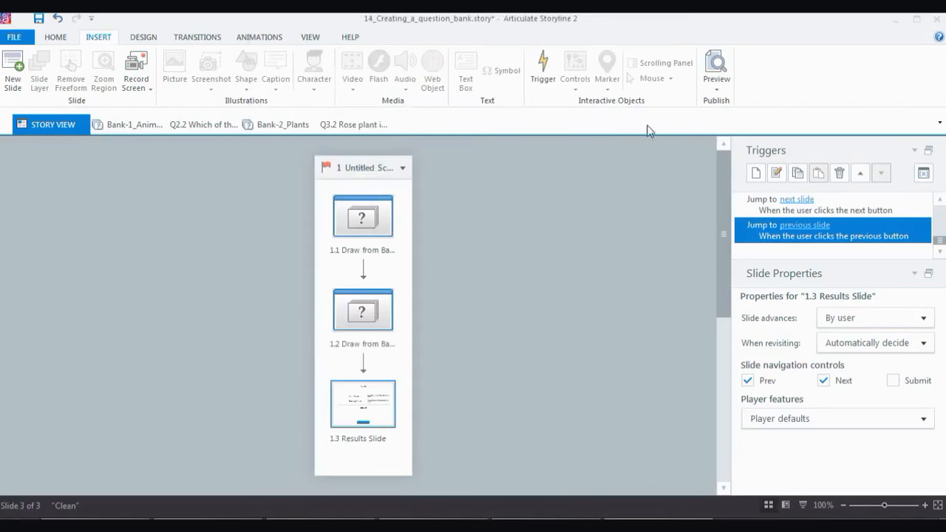
Preview the entire project again and answer True to "Lion is a domestic animal."
click(716, 88)
click(735, 131)
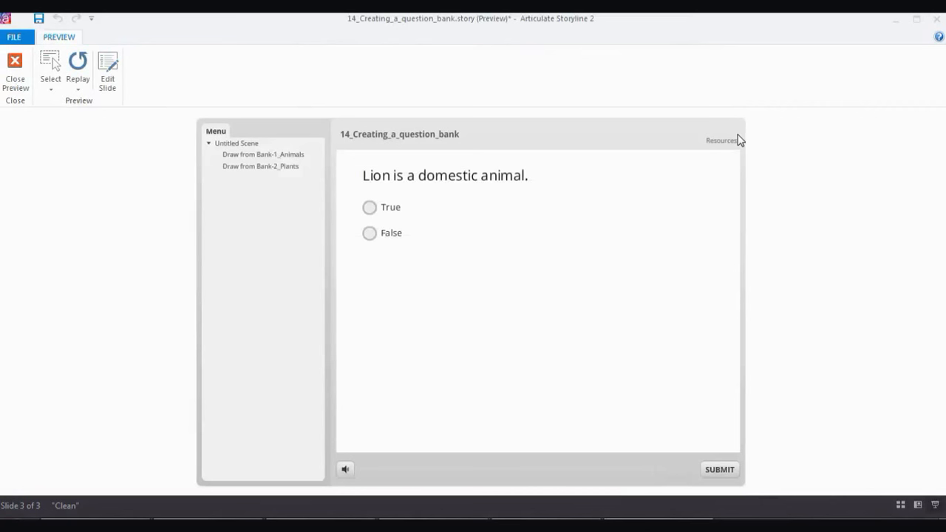
click(376, 213)
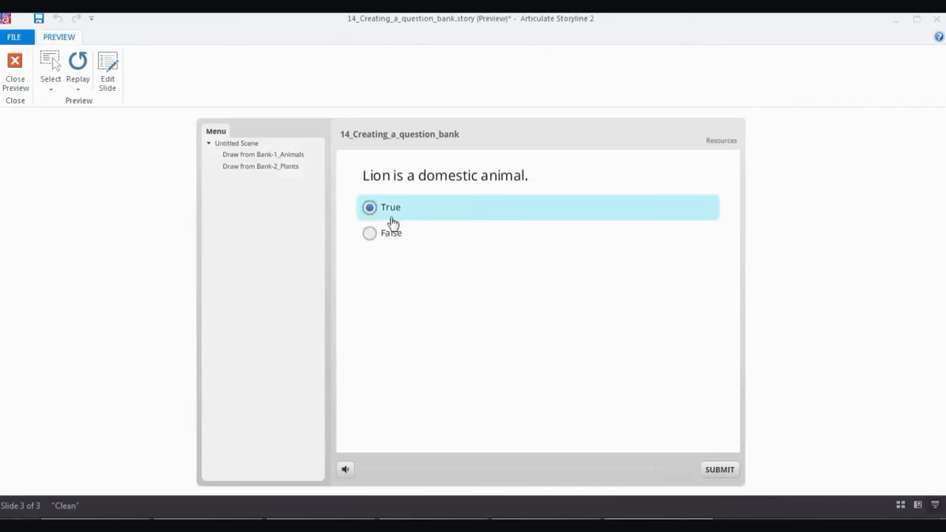
click(717, 471)
click(531, 341)
Answer the wild animals question with "Lion" and the rose plant statement with False, continuing to the results slide
click(400, 259)
click(401, 285)
click(717, 468)
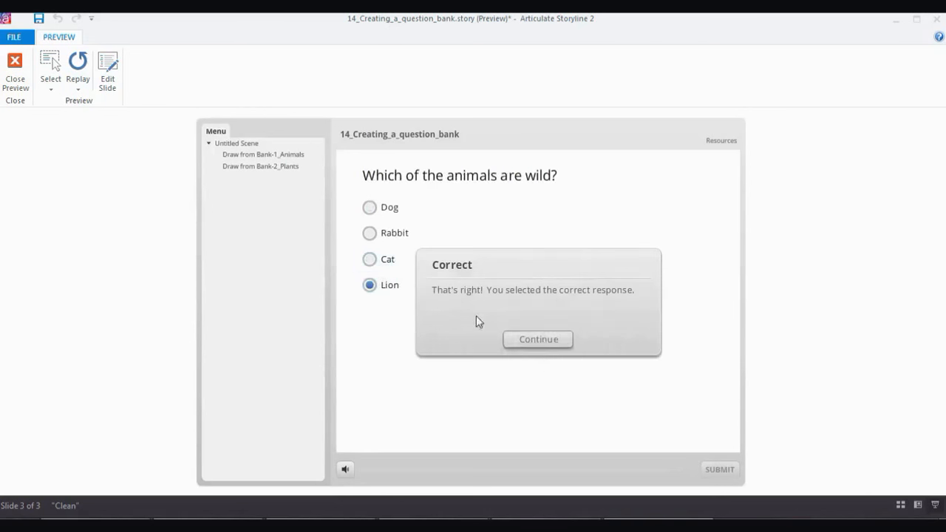
click(539, 338)
click(452, 247)
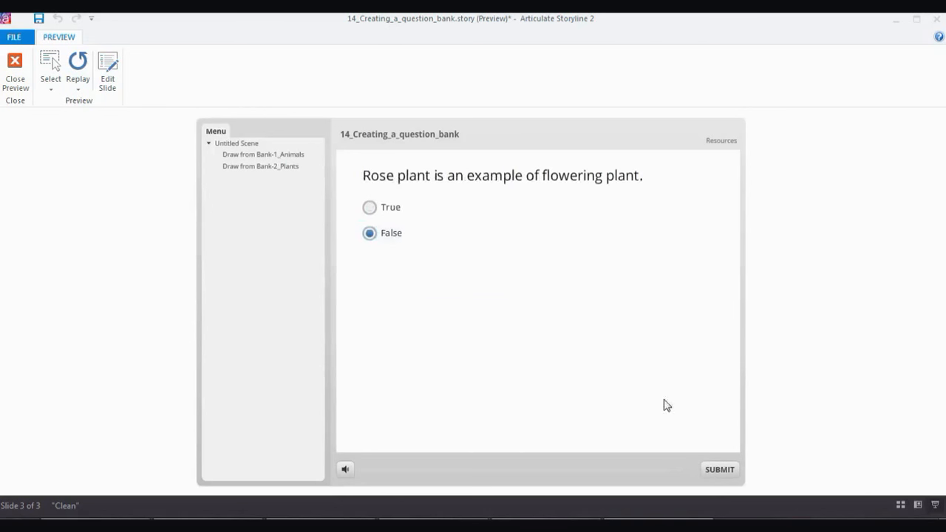
click(719, 470)
click(545, 342)
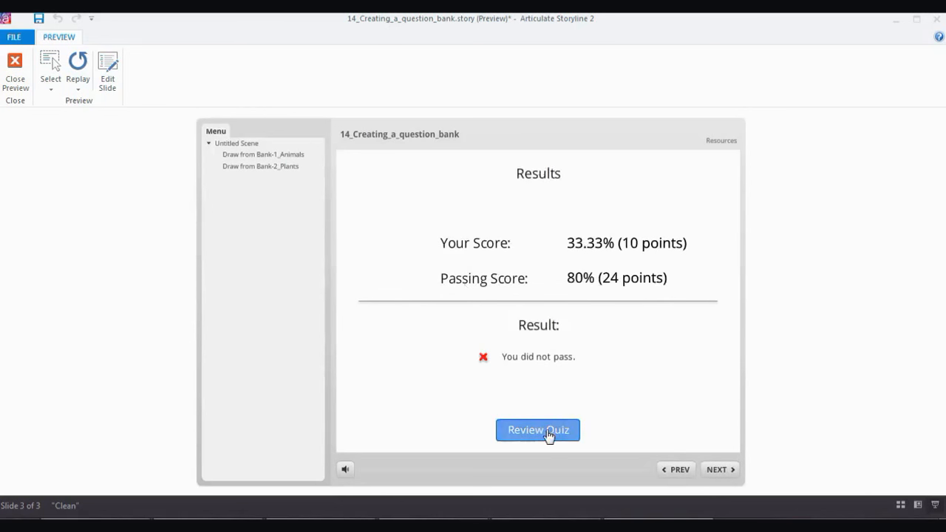
Review the submitted quiz answers from the results slide, stepping through to the rose plant question
click(553, 440)
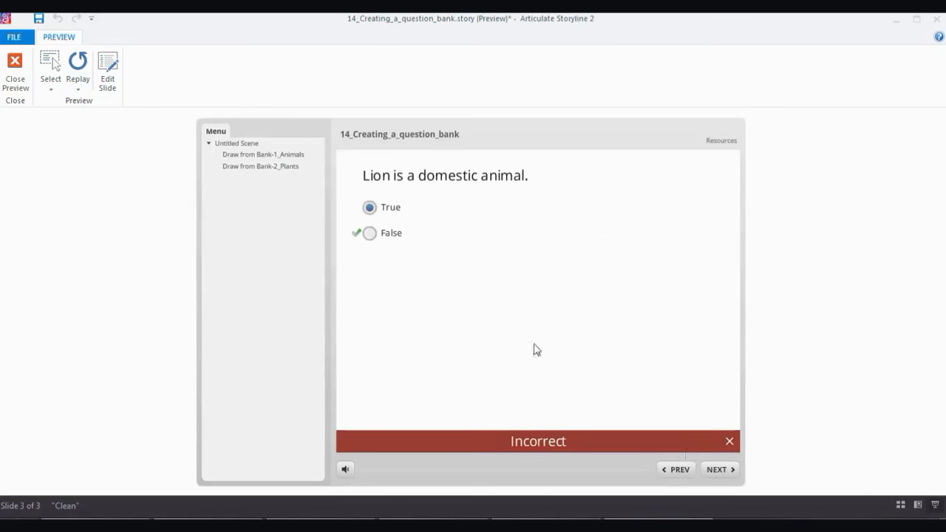
click(717, 476)
click(717, 471)
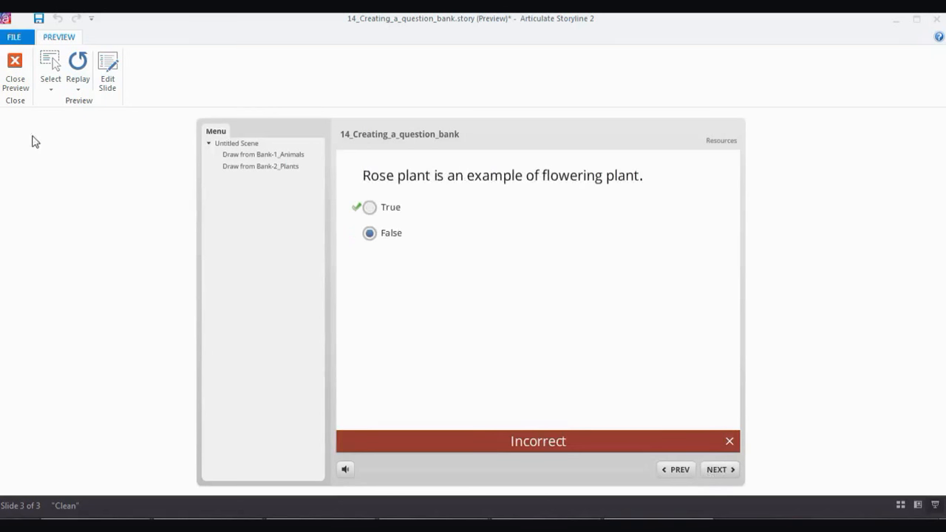